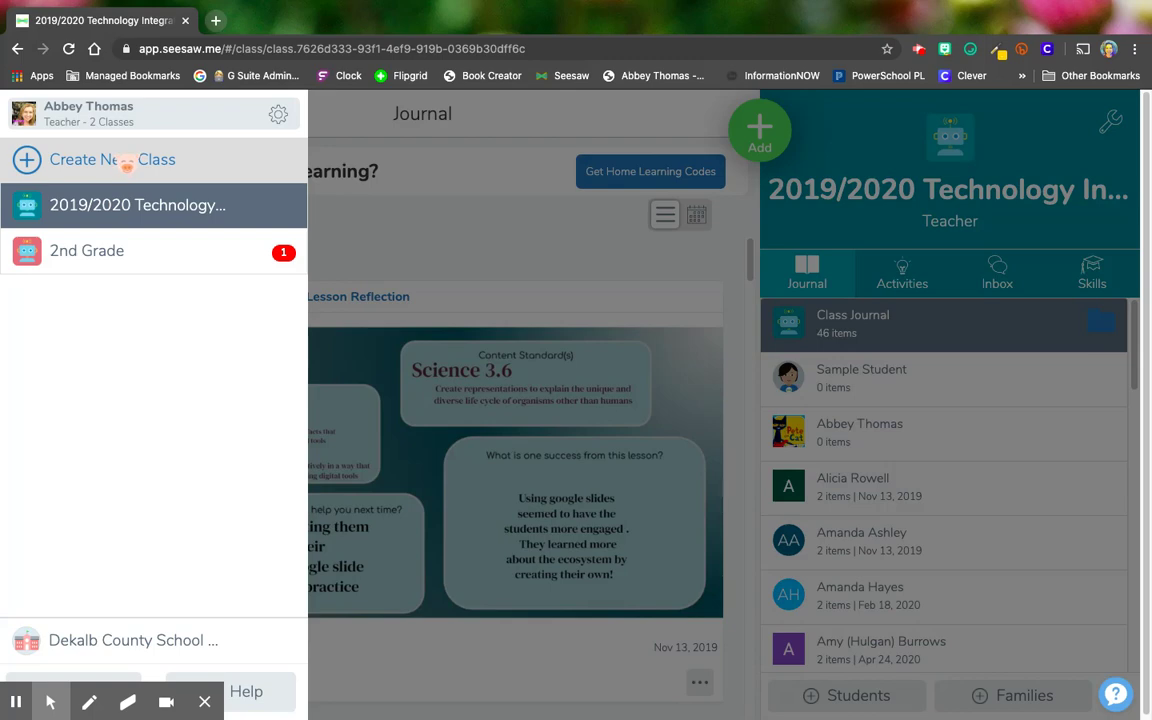
Step: Create a new class named with the teacher's first name followed by "Class", with grade level K
click(449, 230)
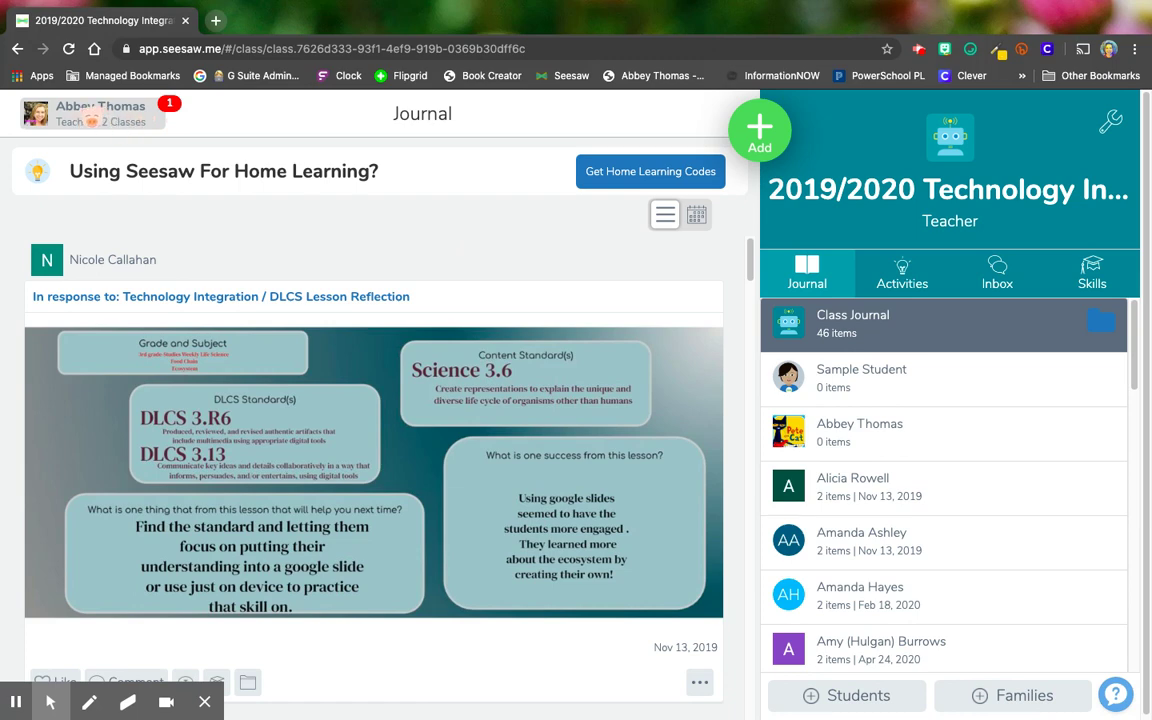
click(100, 110)
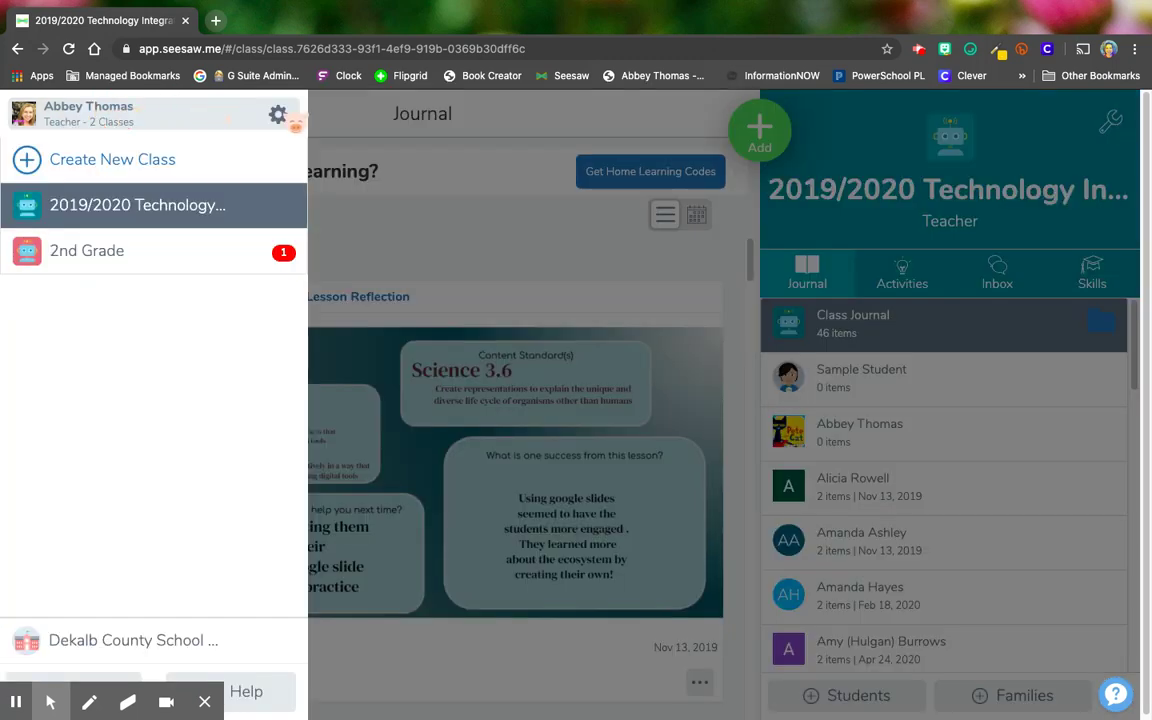
click(121, 166)
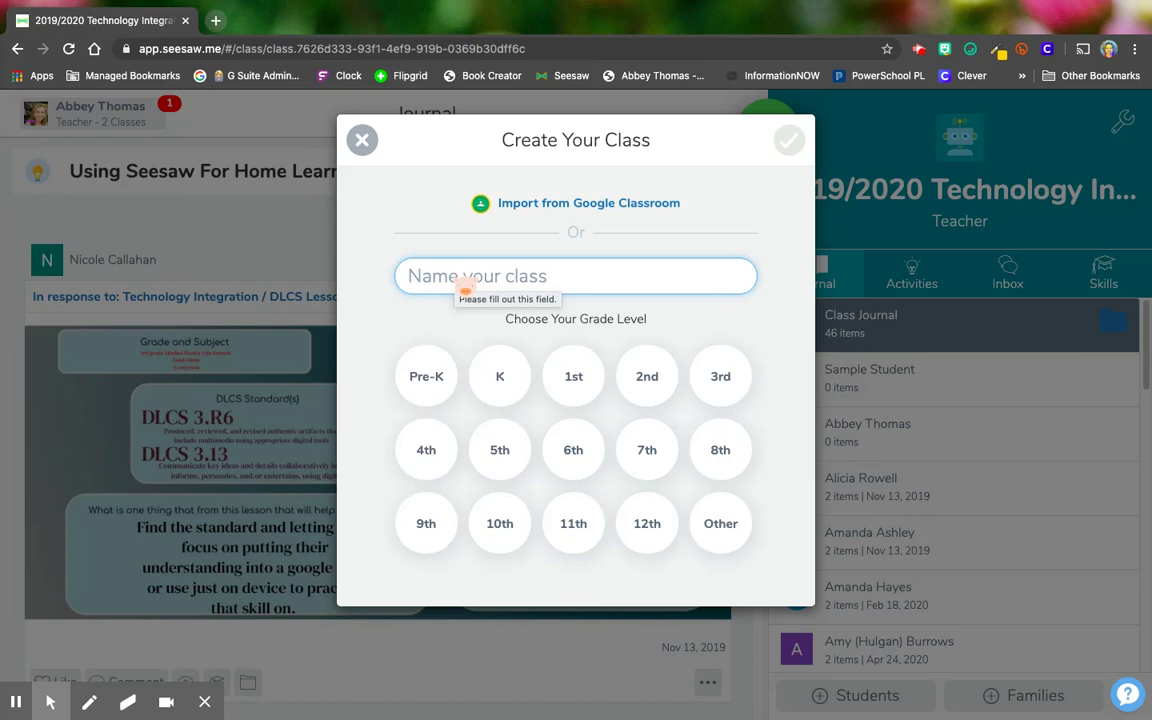
text(Abbey's )
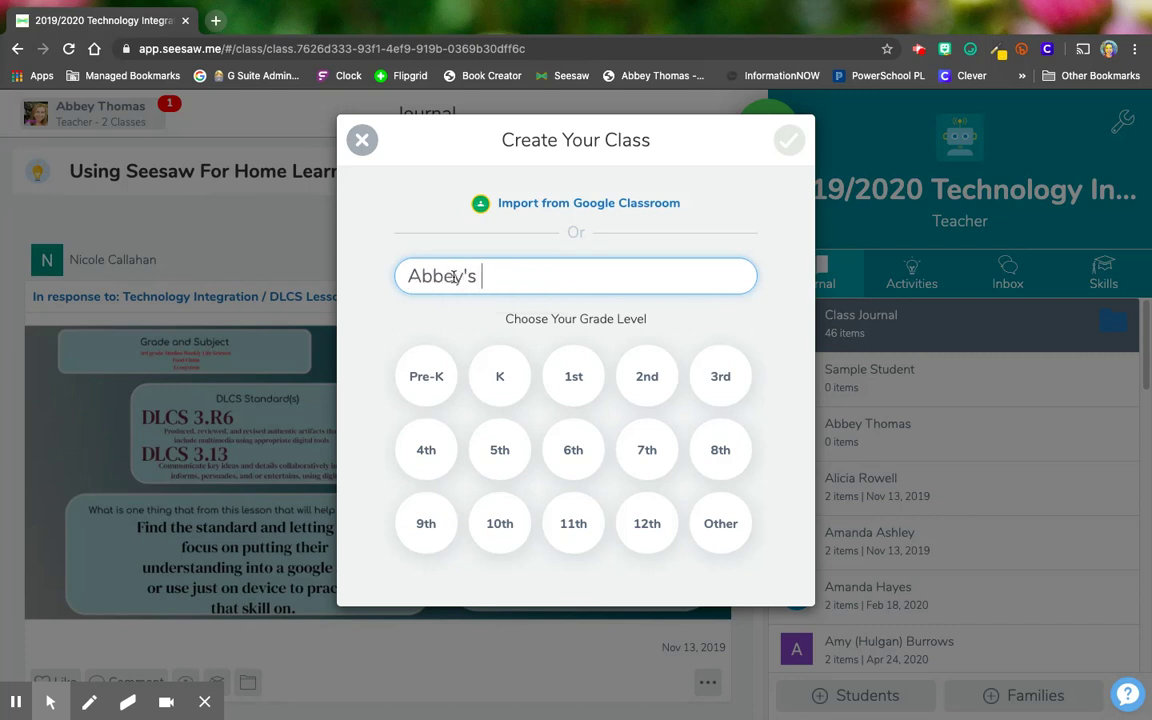
text(Class)
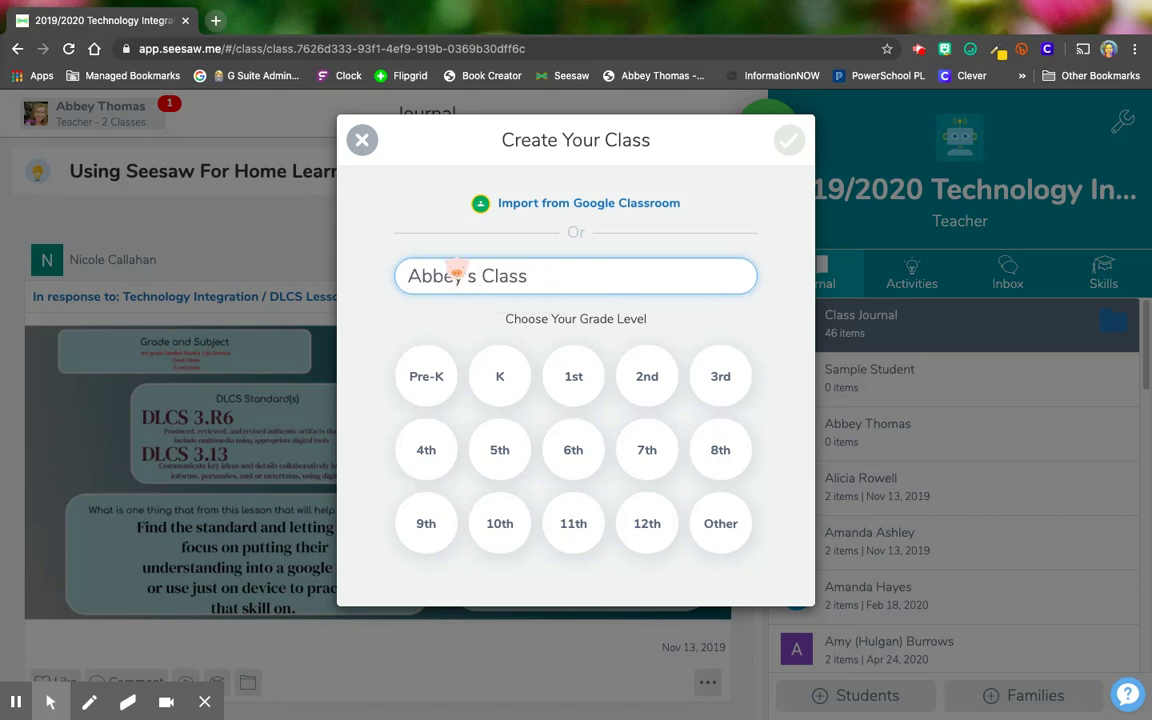
click(525, 388)
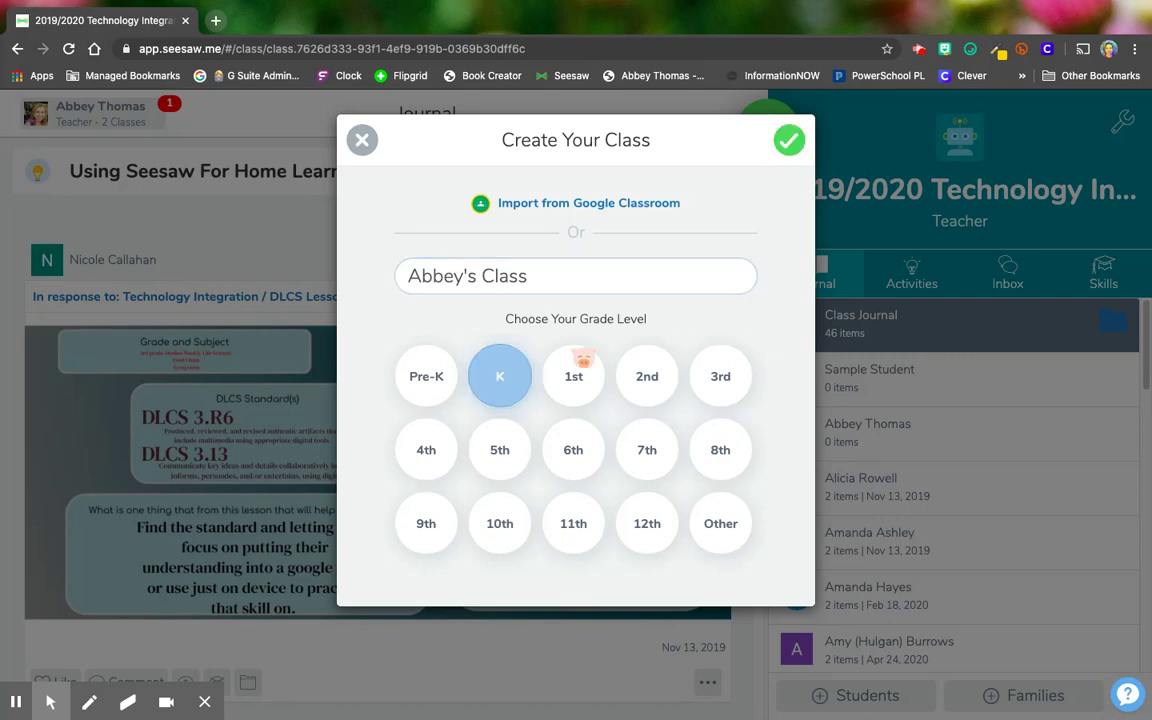
click(789, 140)
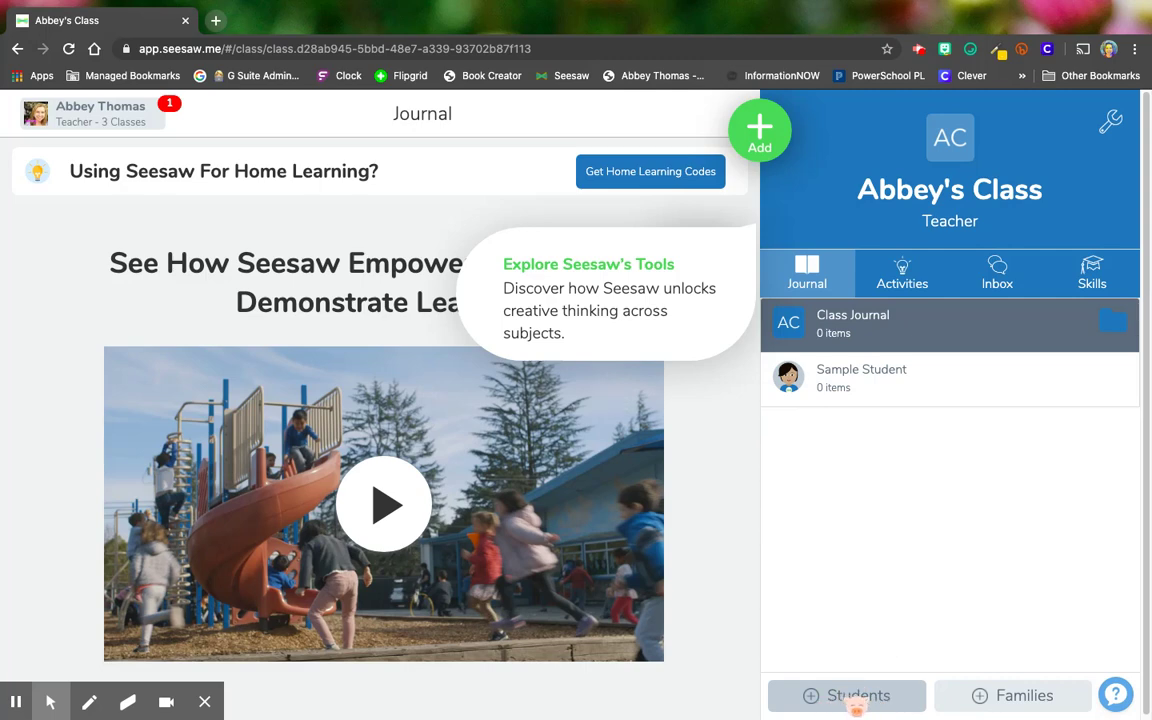
Step: Choose Google account or email sign-in for adding students, review the joining instructions to the end and close them
click(856, 698)
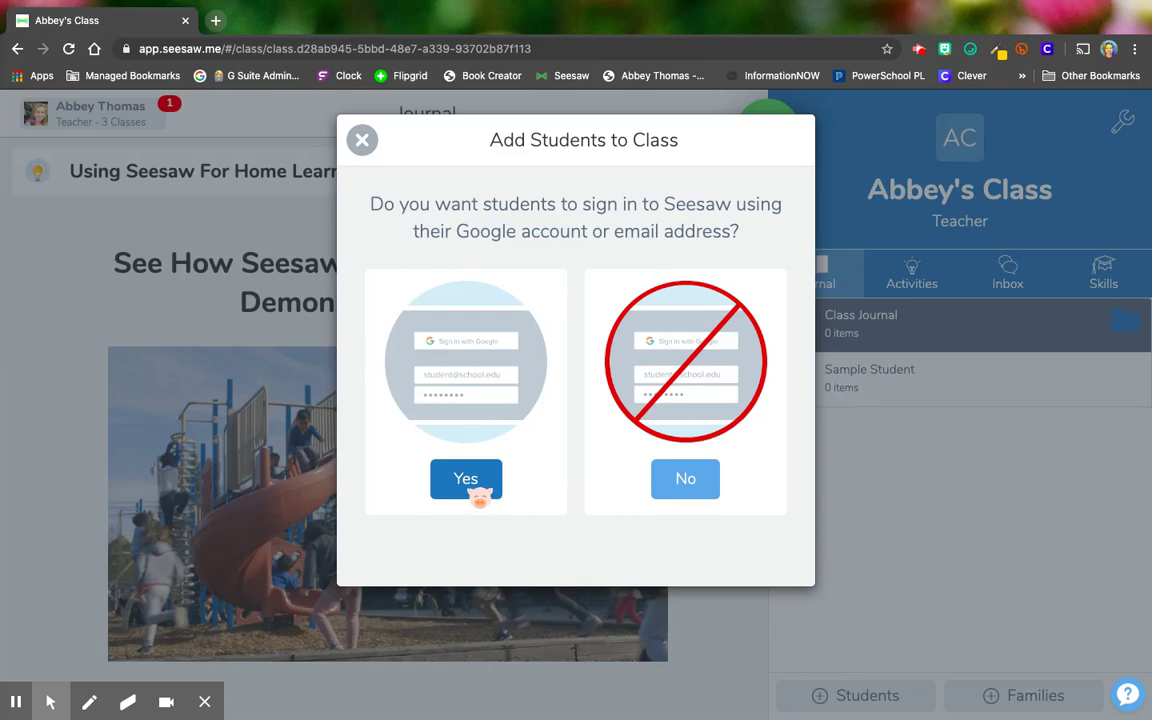
click(472, 485)
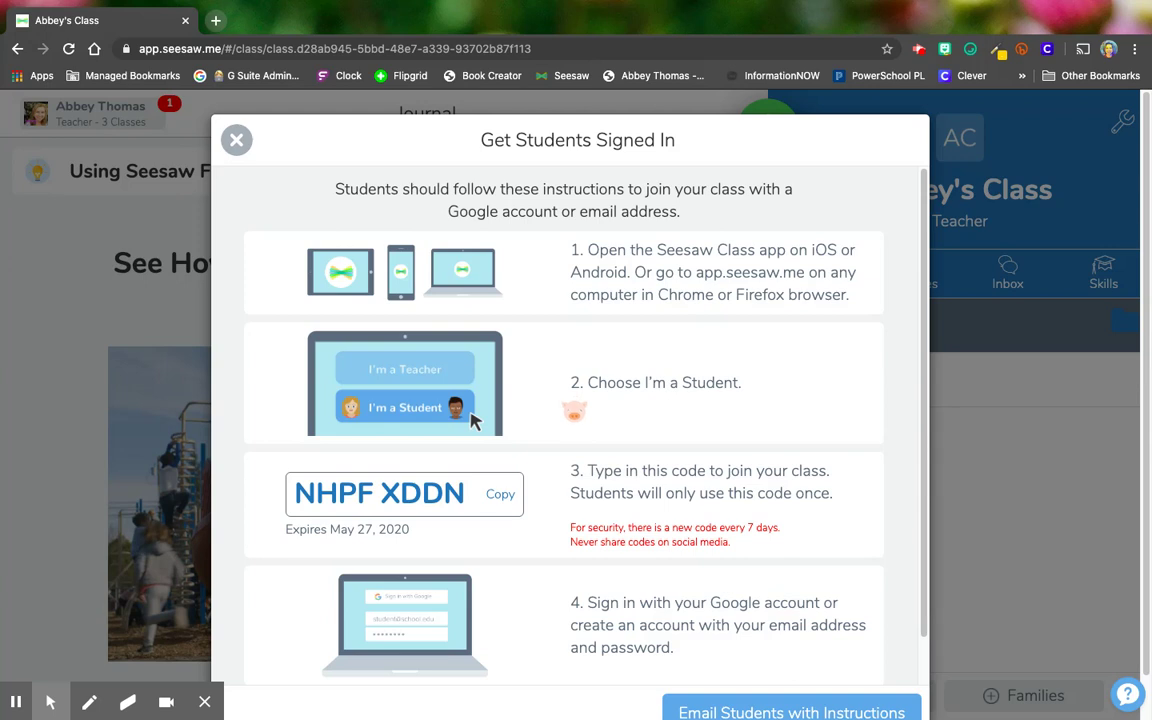
scroll(573, 408, down, 1)
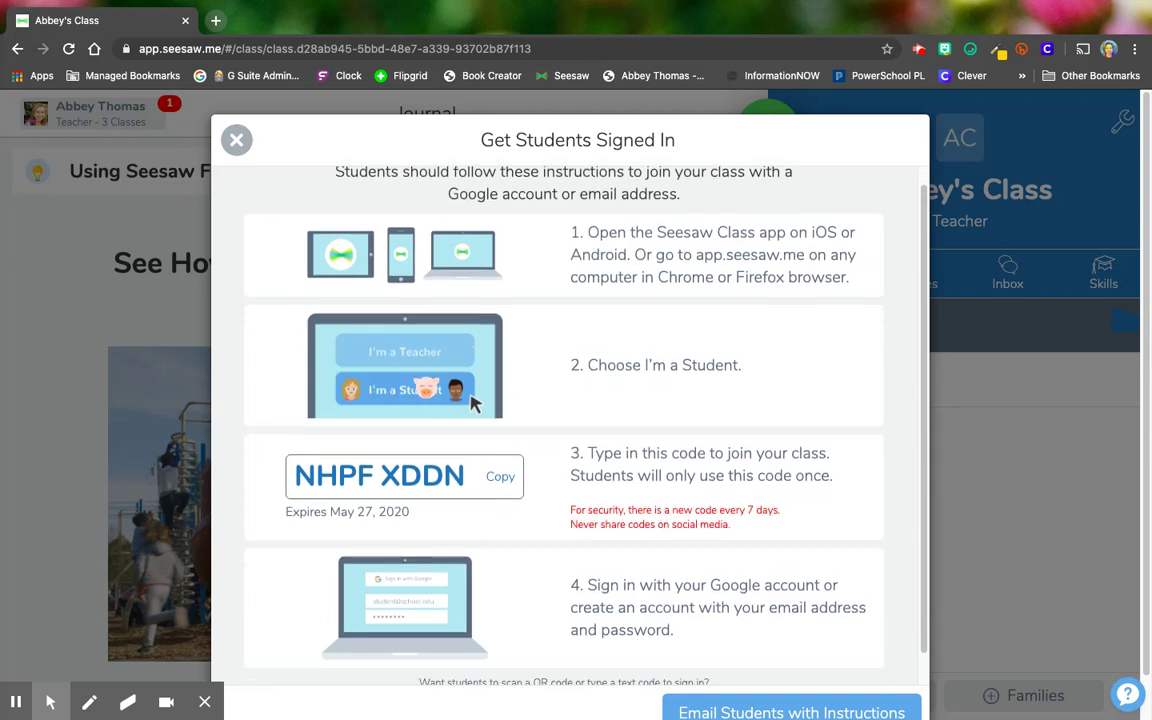
scroll(557, 503, down, 2)
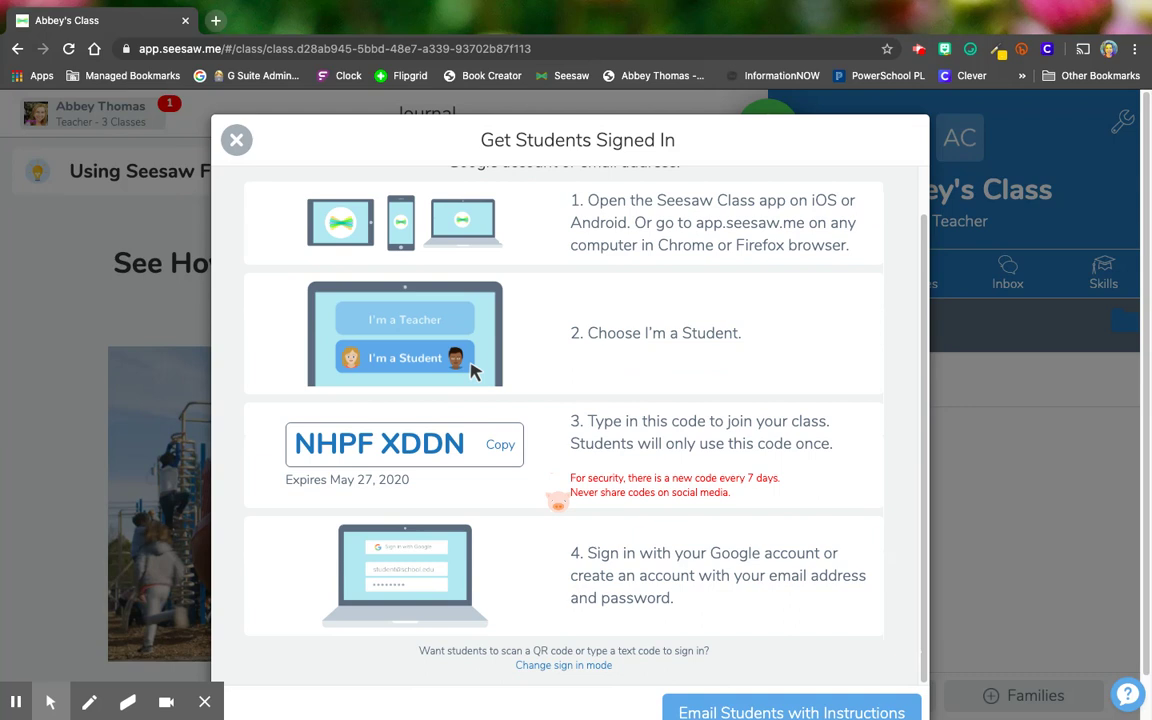
scroll(556, 493, down, 3)
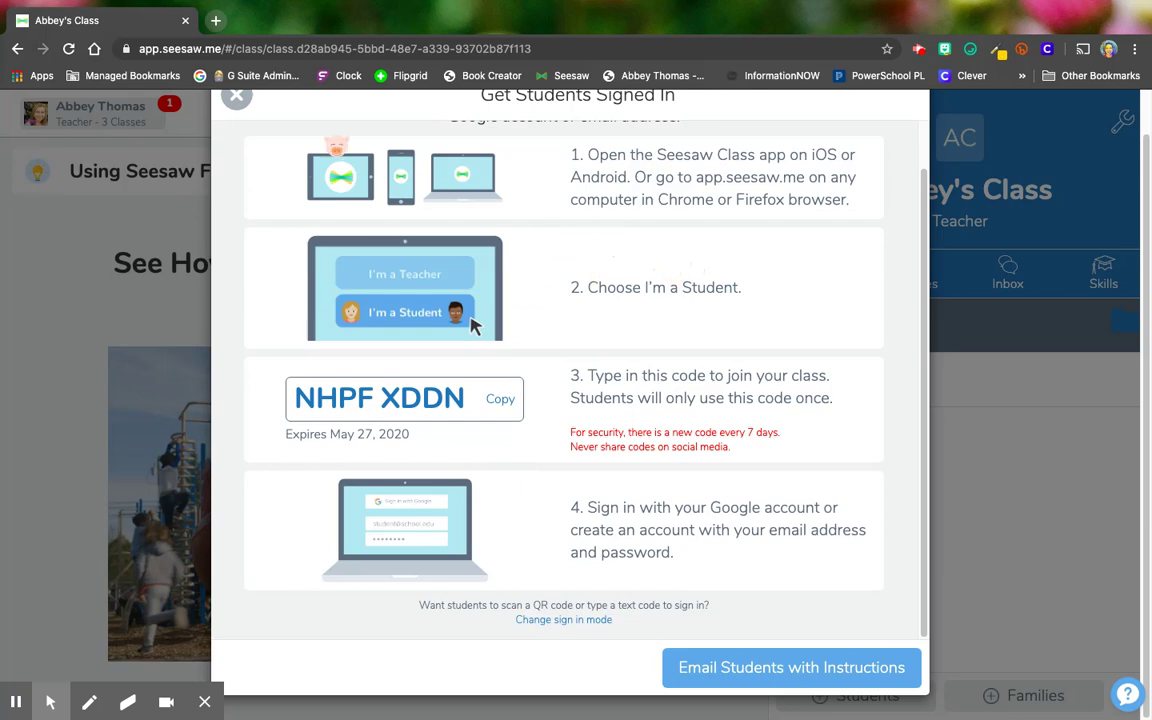
click(238, 100)
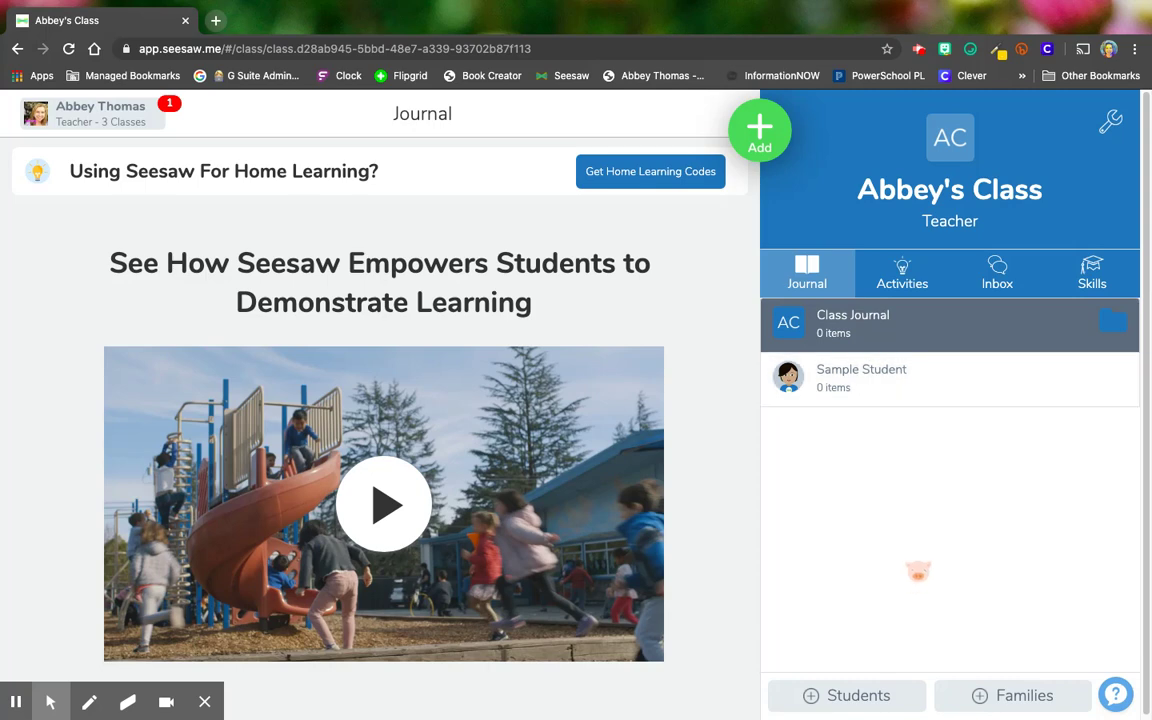
Step: Set up student sign-in without Google accounts or email addresses, choosing Shared Devices
click(858, 698)
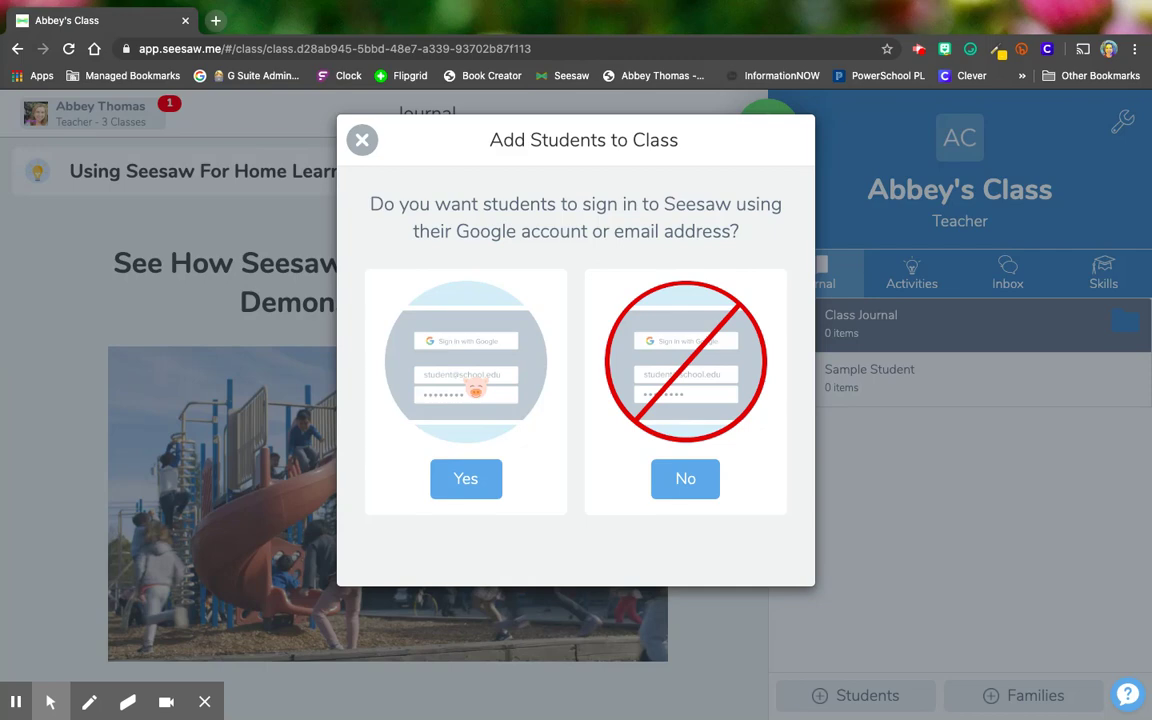
click(713, 489)
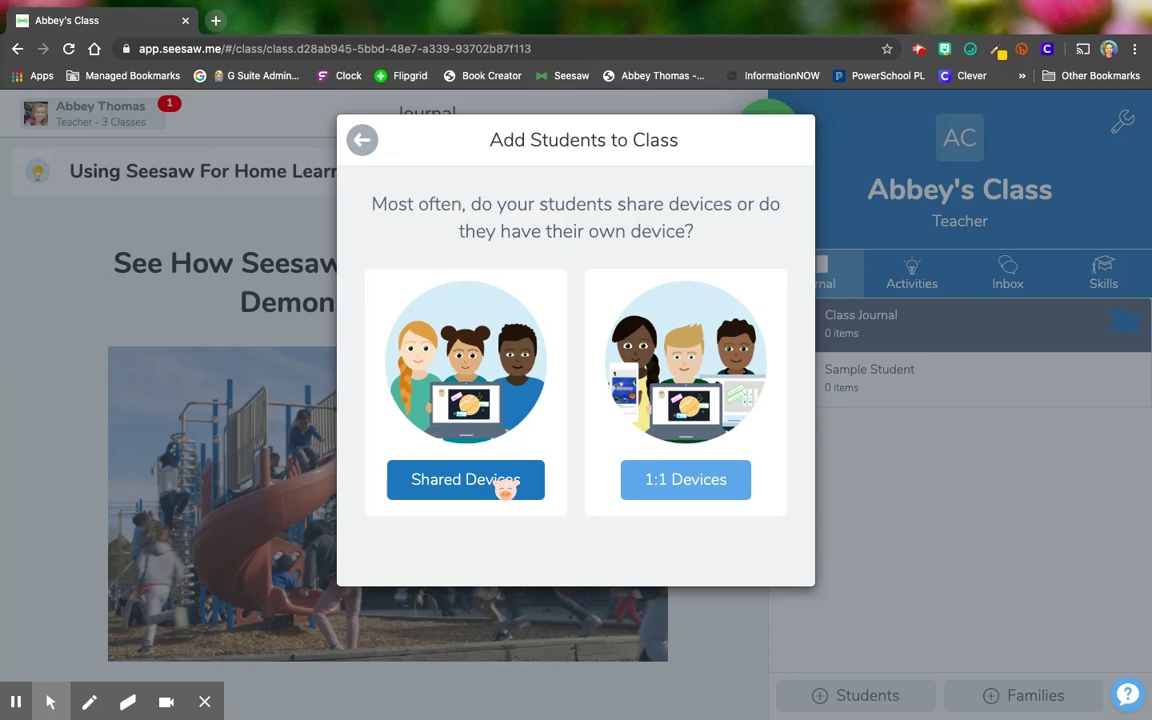
click(502, 486)
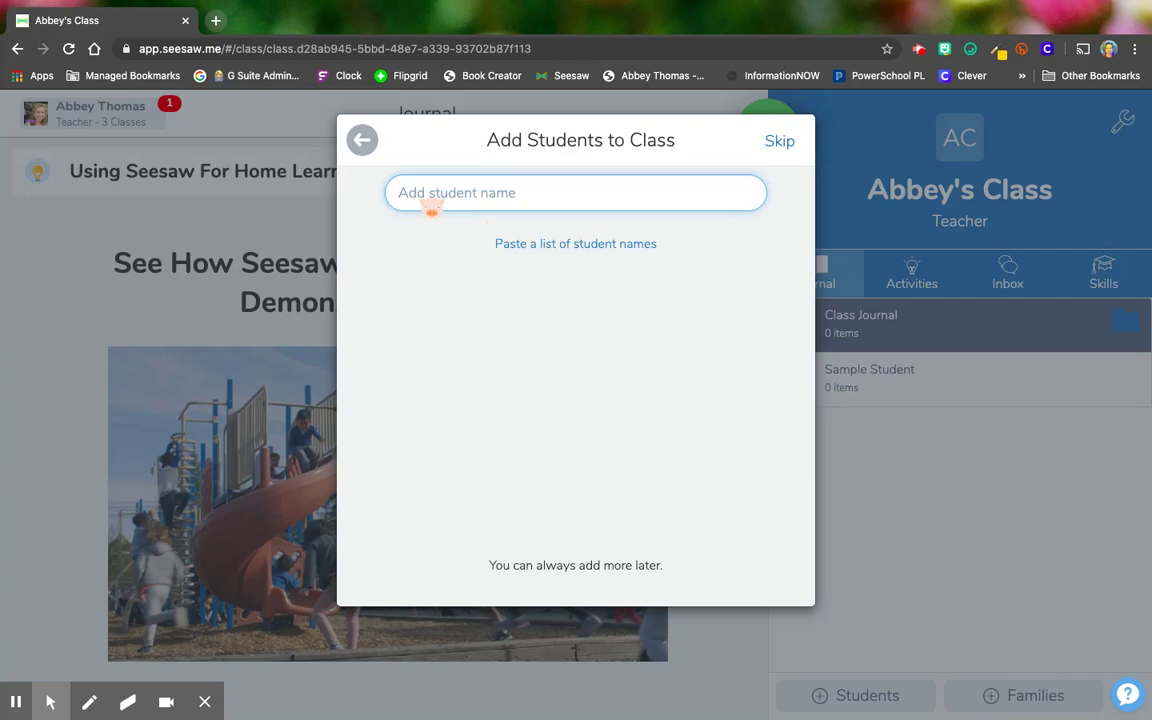
Step: Add the students Bugs Bunny, Spiderman, Batman and Superman to the class
text(Bugs )
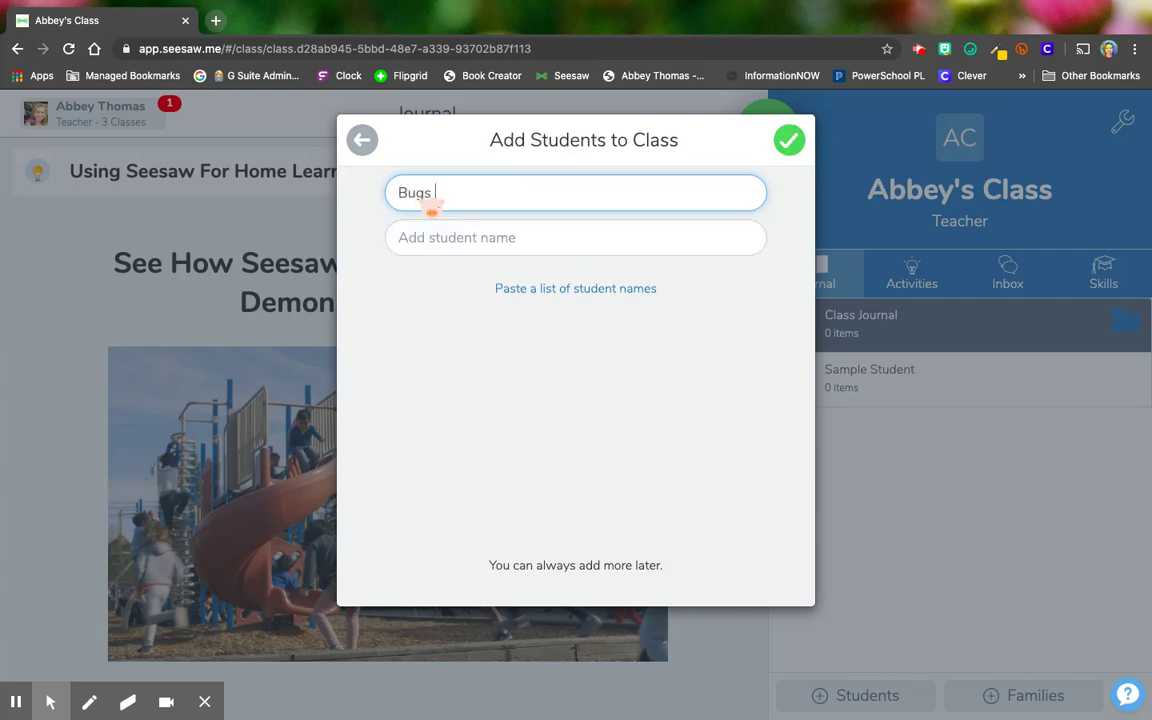
text(Bunny)
key(Return)
text(Spiderman)
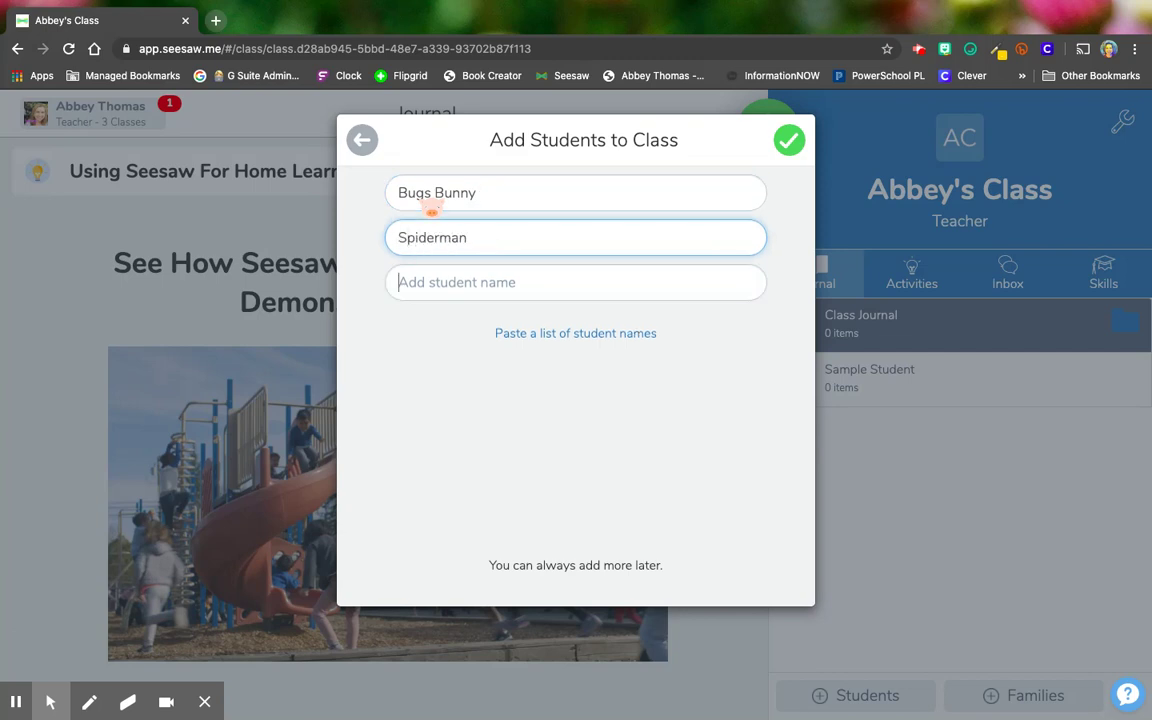
key(Return)
text(Batman)
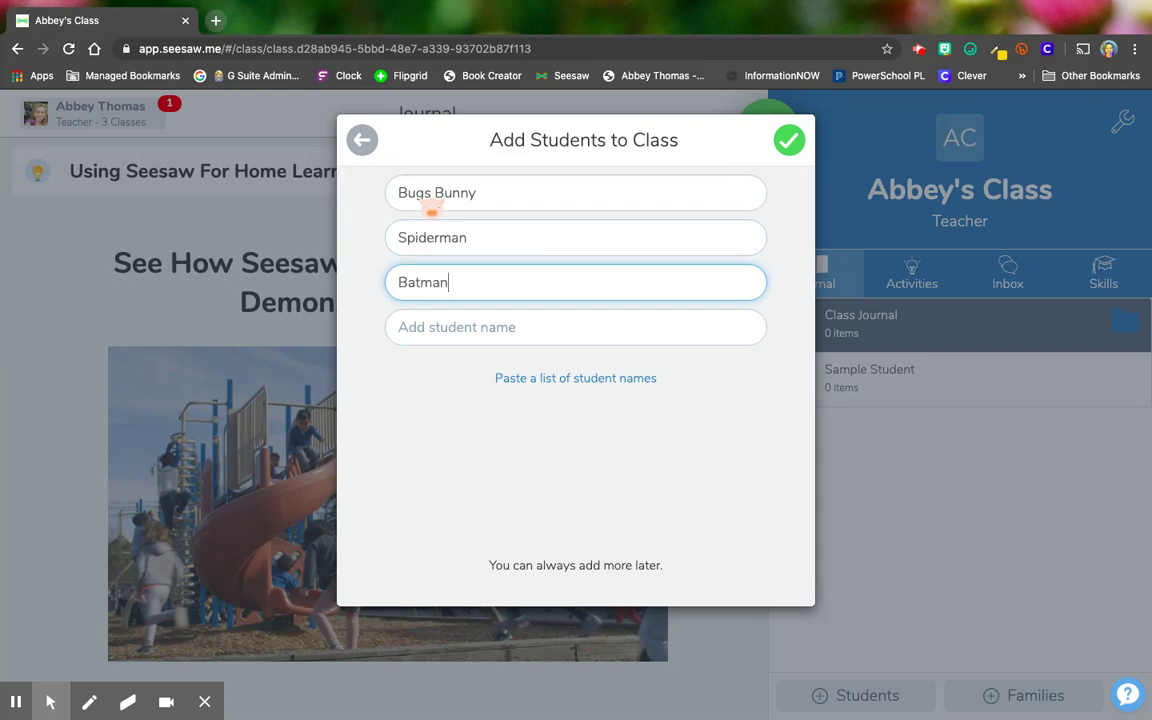
key(Return)
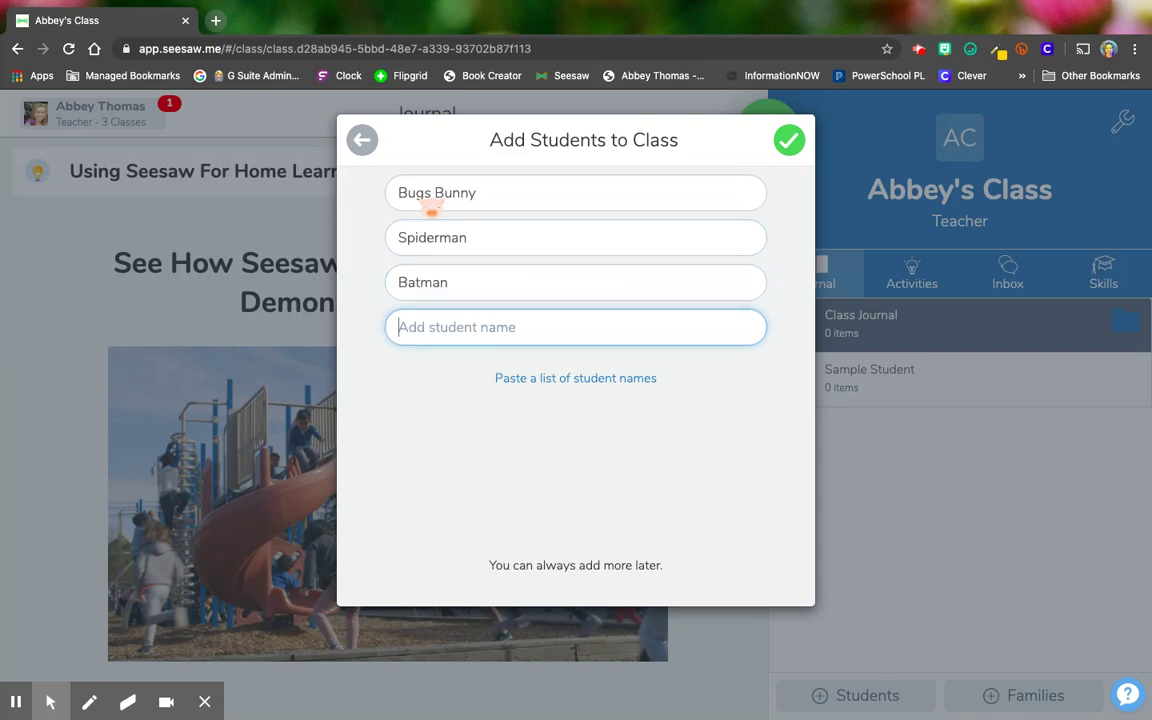
text(Superman)
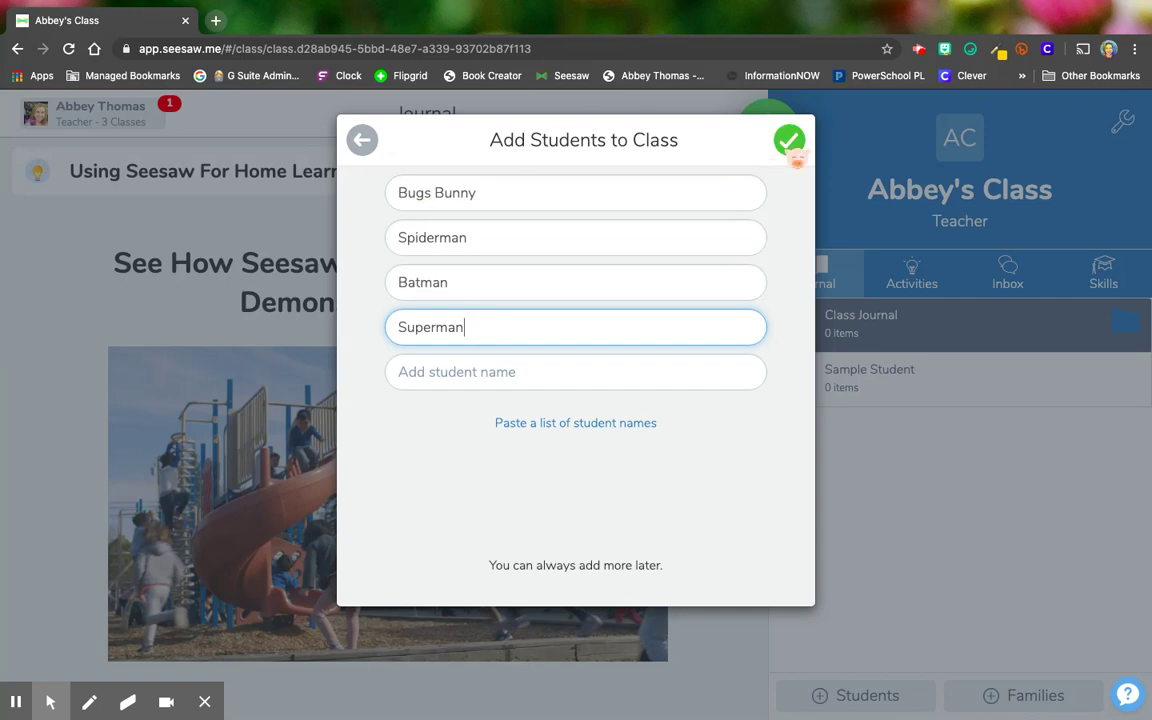
click(790, 146)
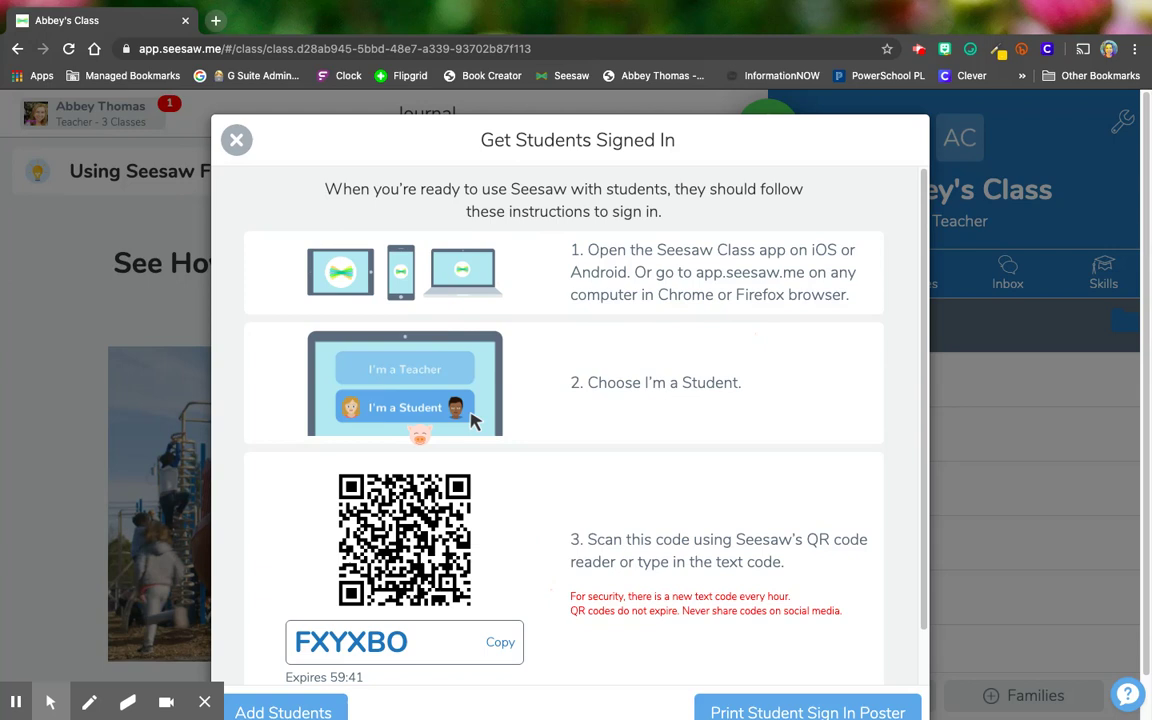
Step: Review the QR and text code sign-in instructions for students down to the end and close them
scroll(527, 383, down, 1)
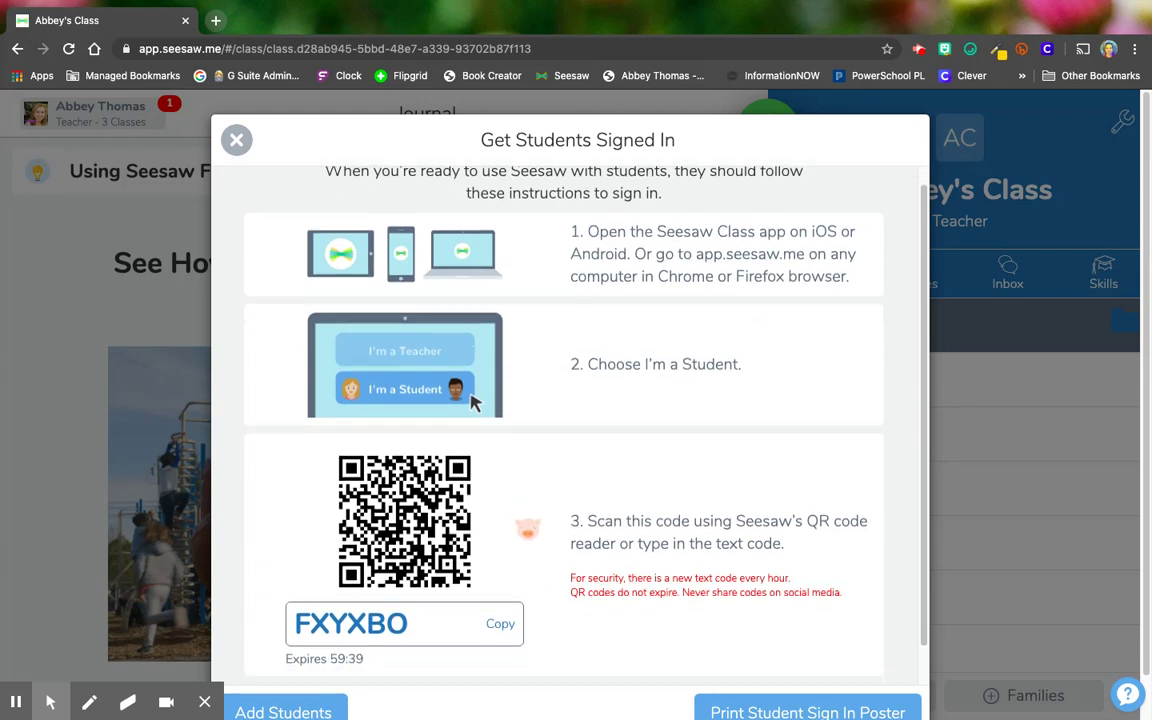
scroll(563, 400, down, 2)
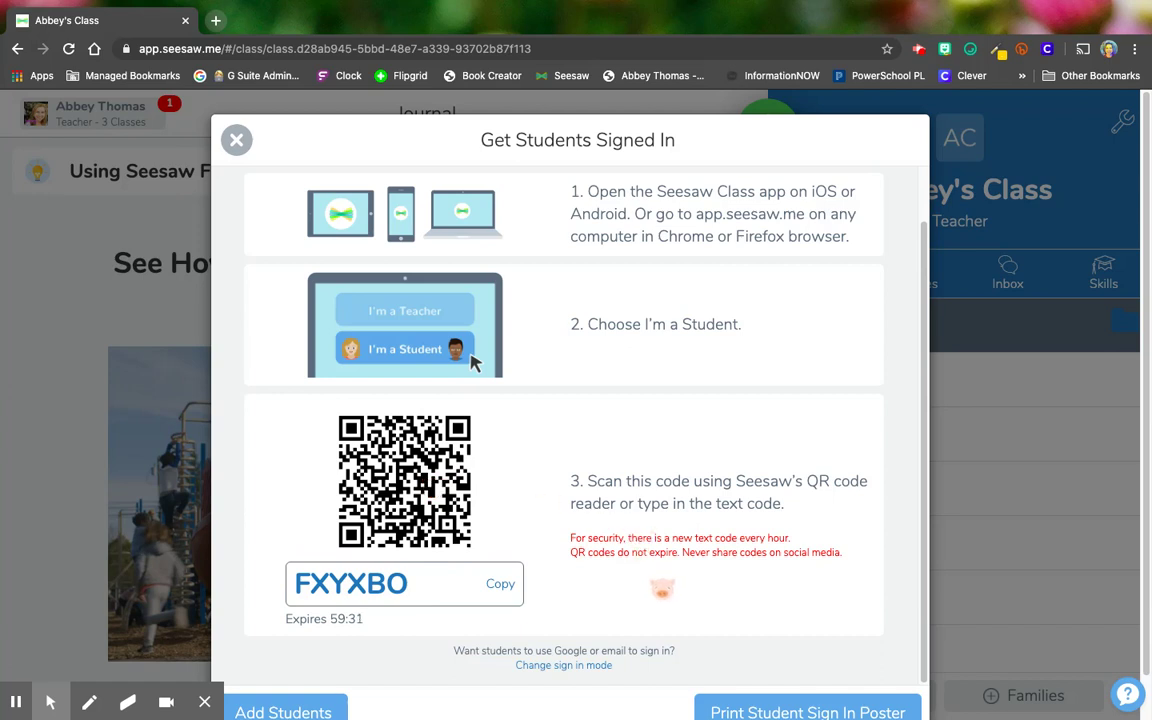
scroll(570, 400, down, 1)
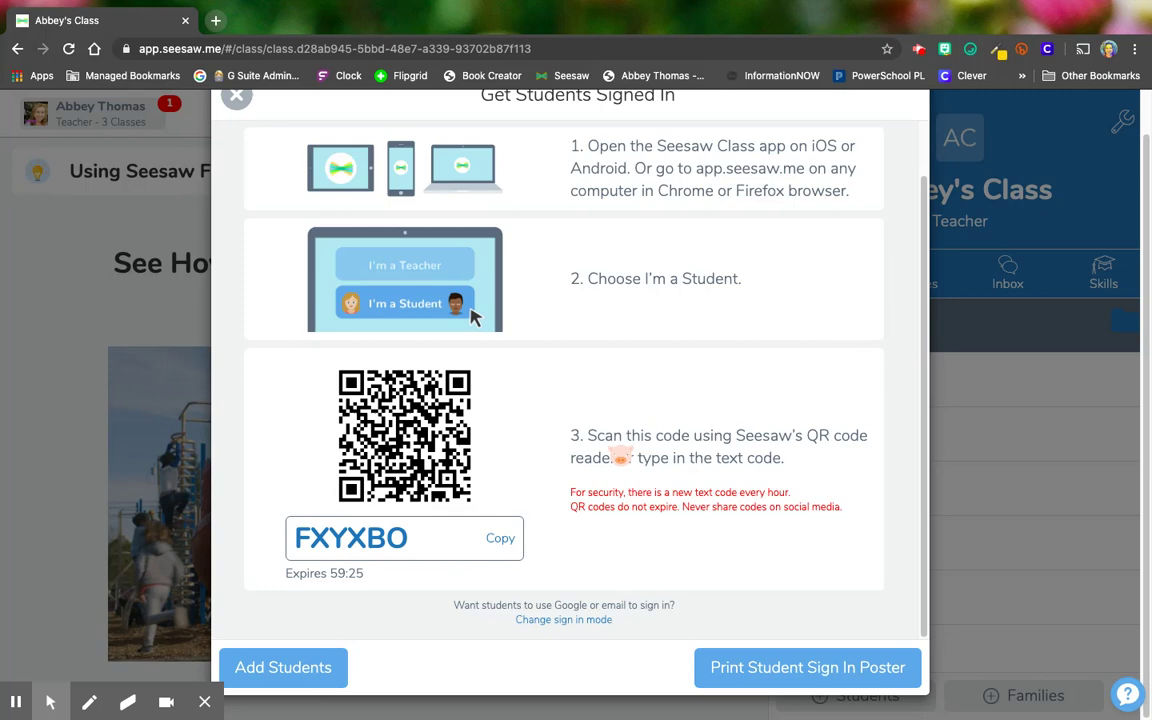
click(236, 95)
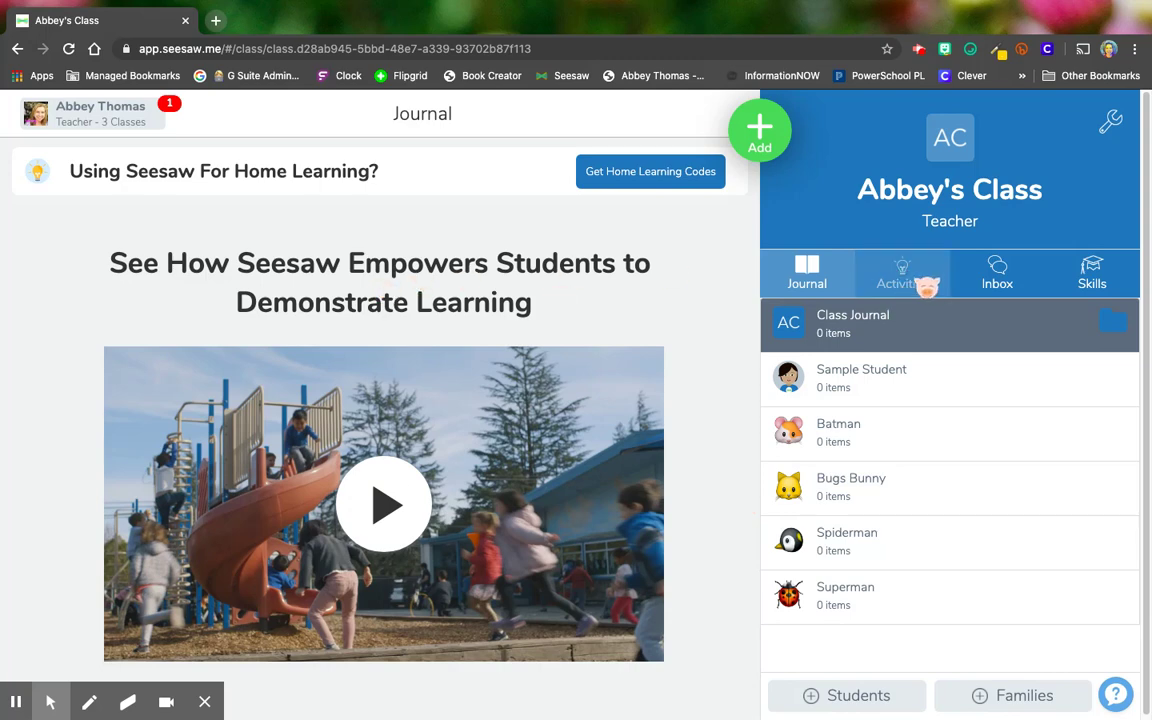
Step: Show the class's Activities, and open Batman's student details through student management in the class settings
click(918, 281)
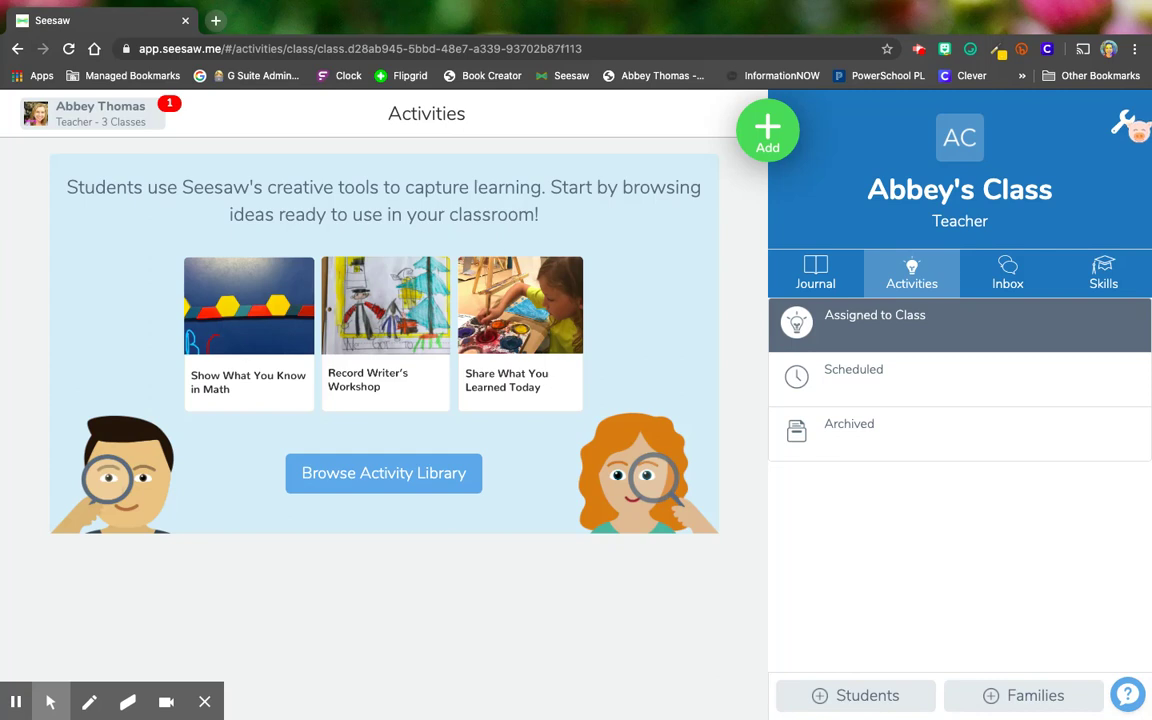
click(1126, 125)
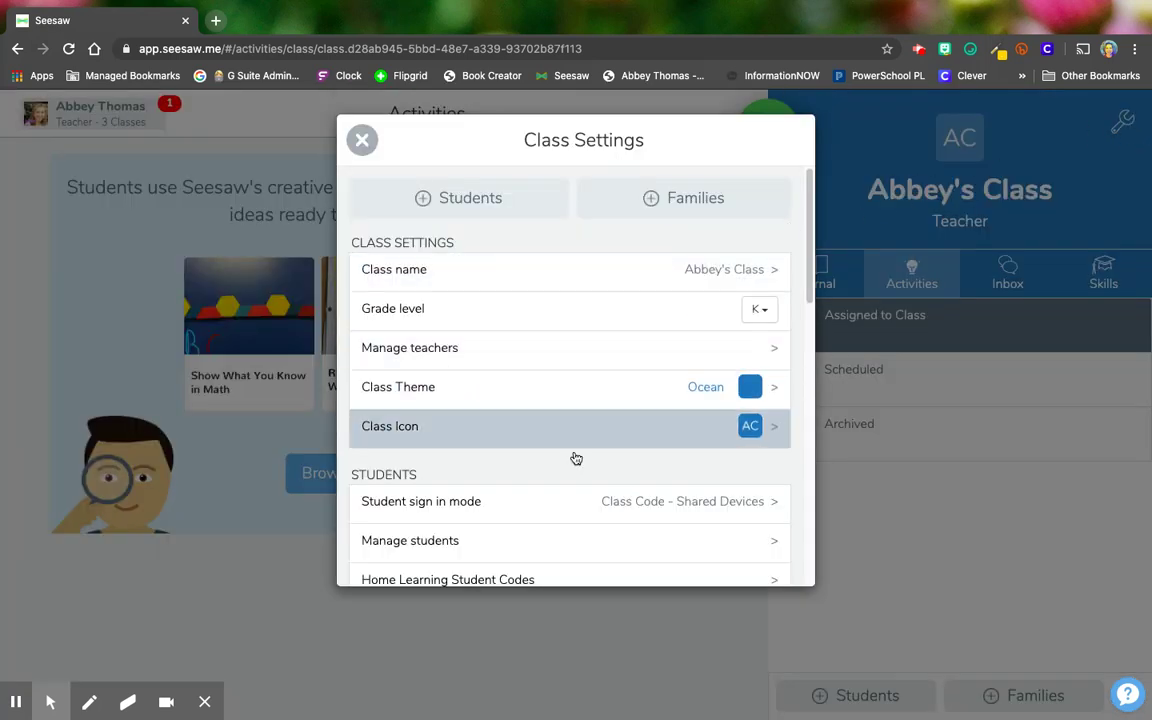
scroll(585, 462, down, 3)
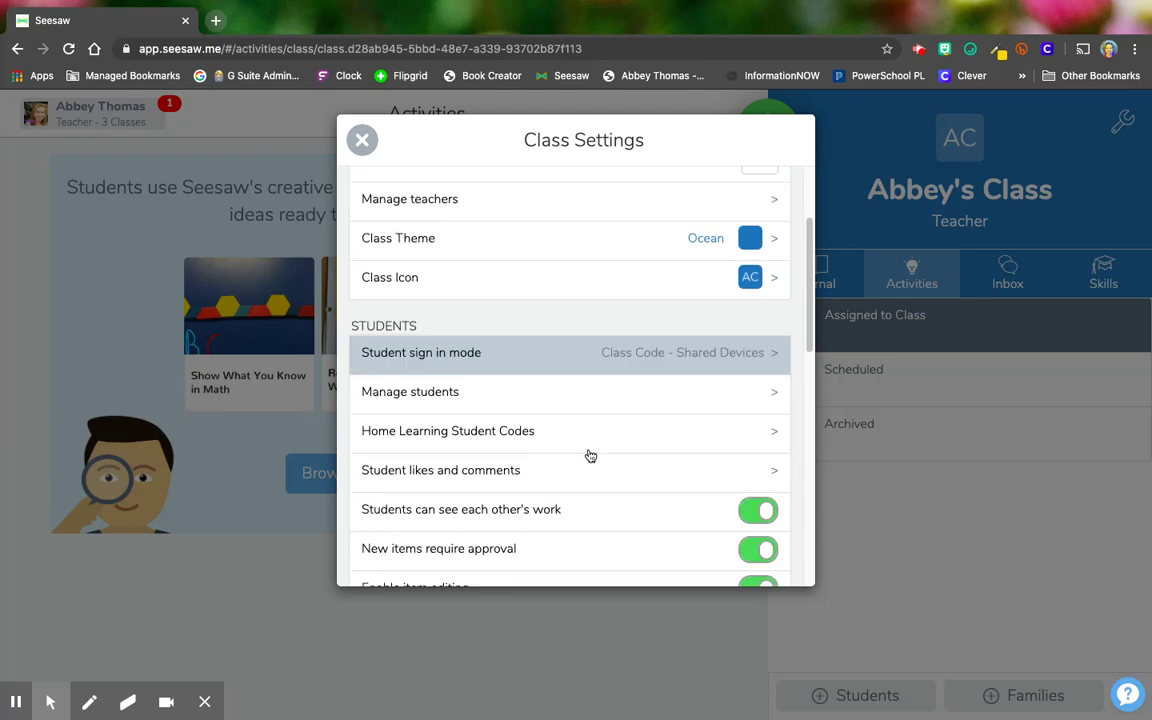
click(785, 394)
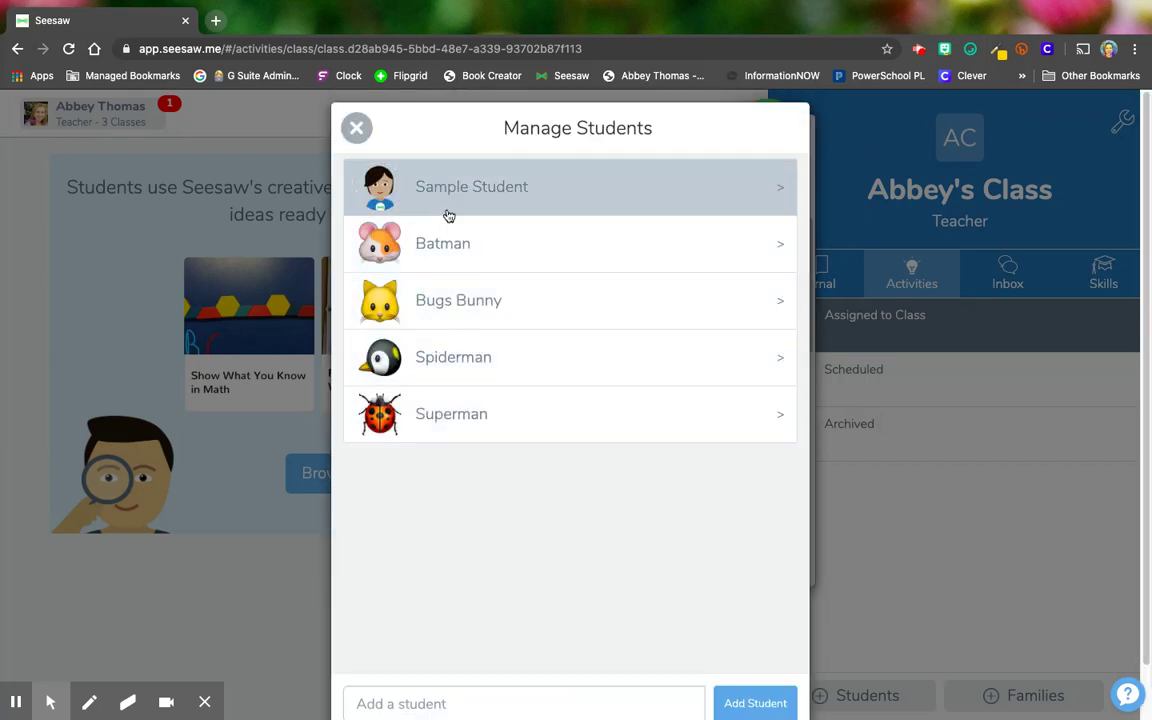
click(473, 204)
click(786, 248)
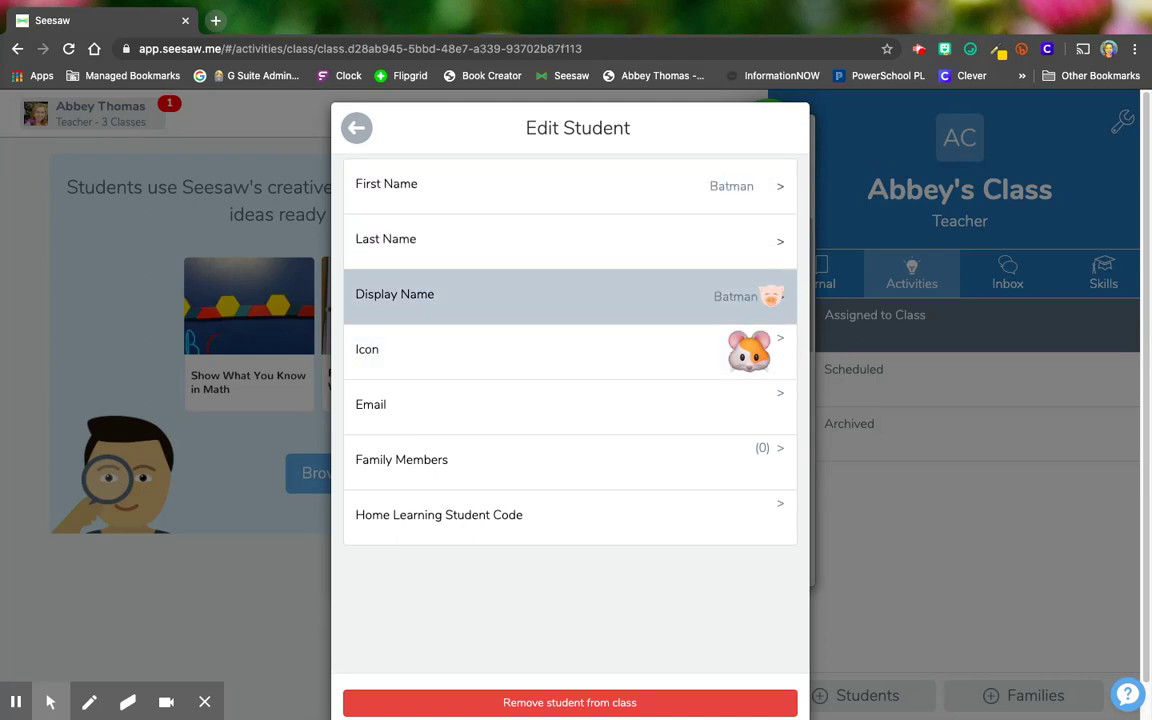
Step: Change Batman's icon to the green snake and return to the class settings
click(782, 338)
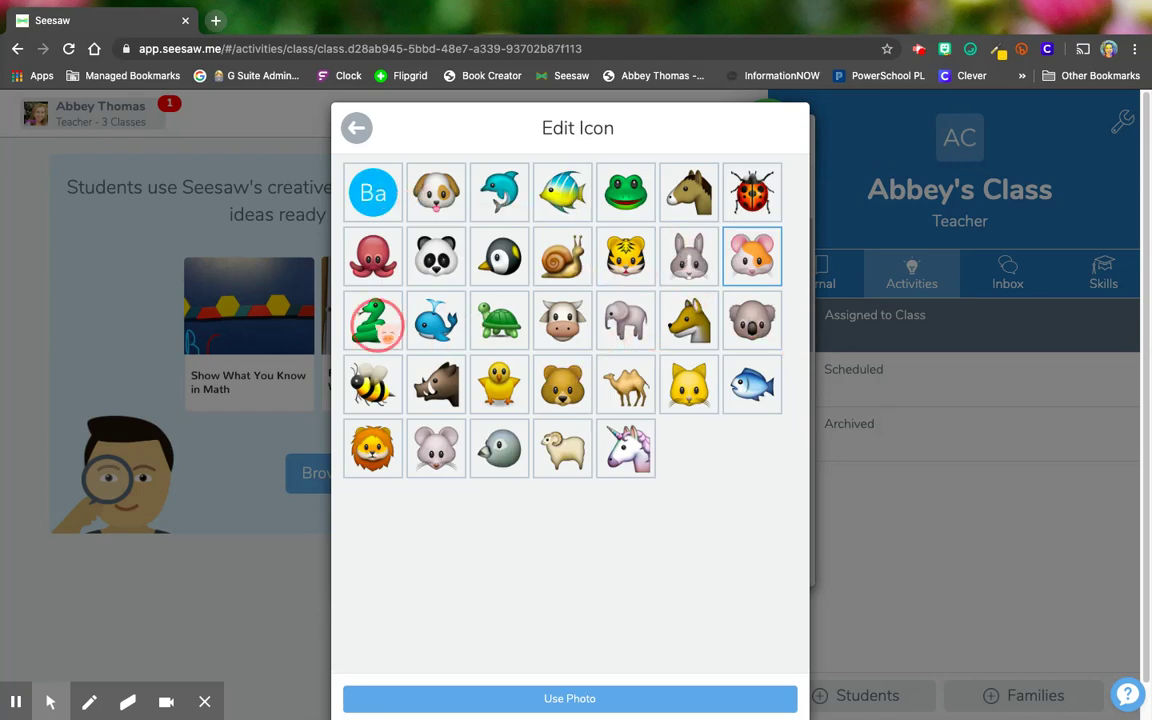
click(372, 320)
click(601, 706)
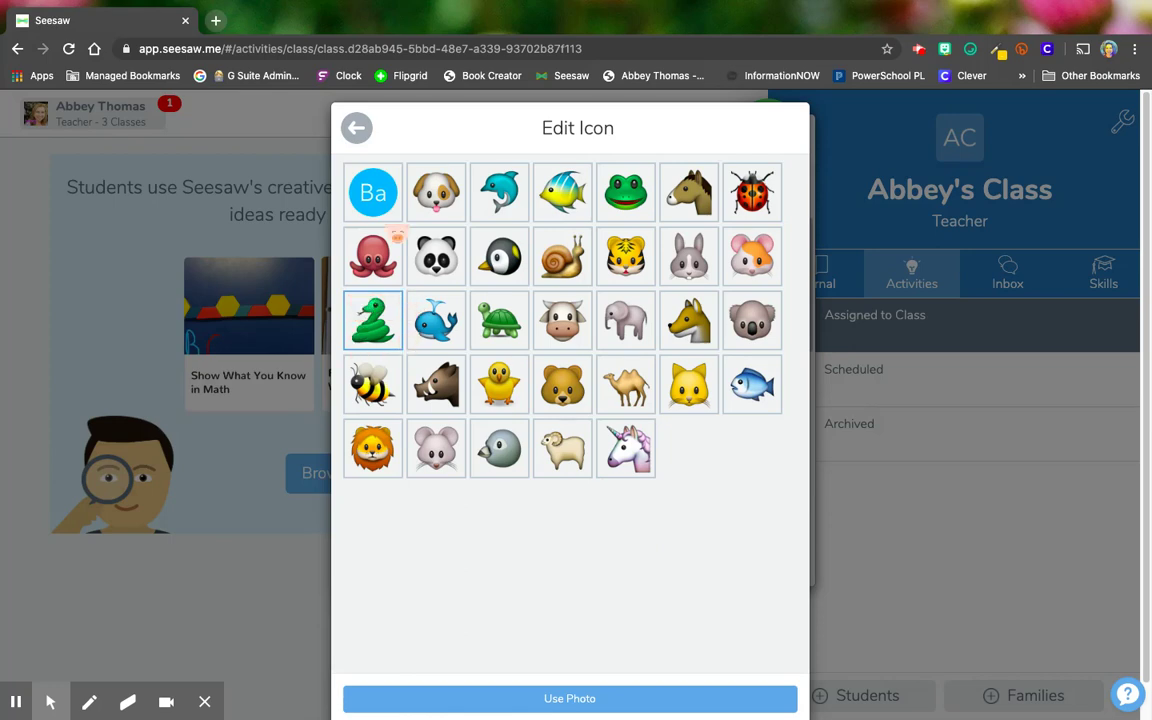
click(356, 127)
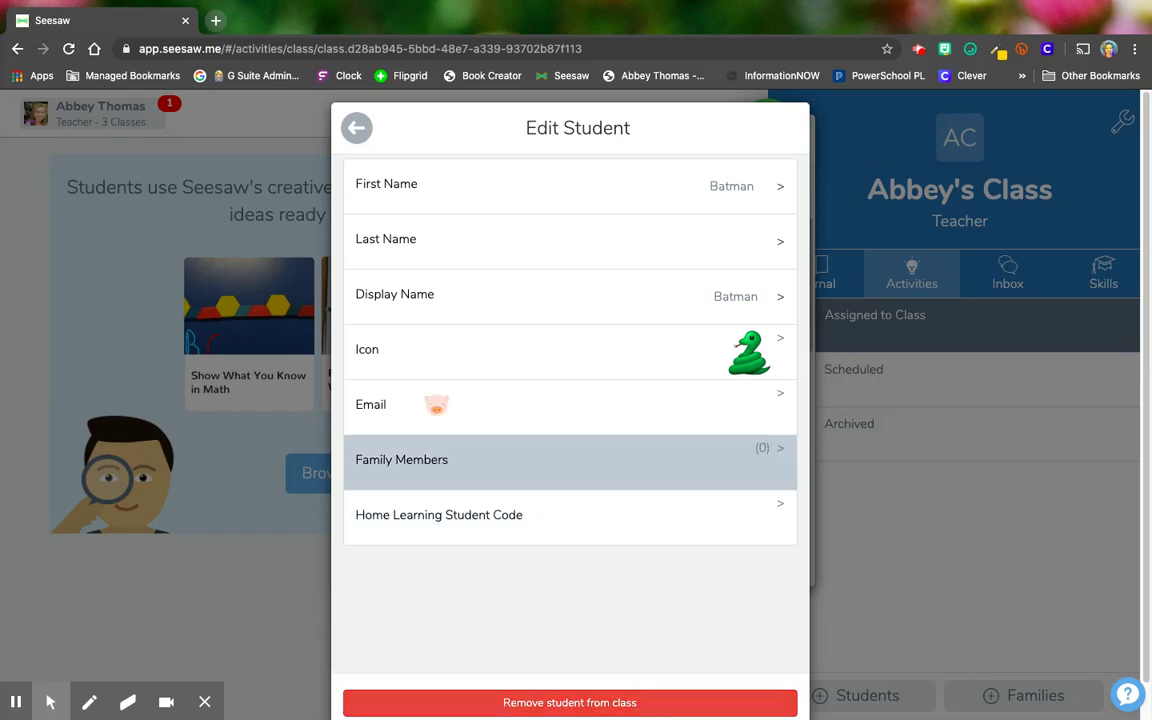
click(360, 129)
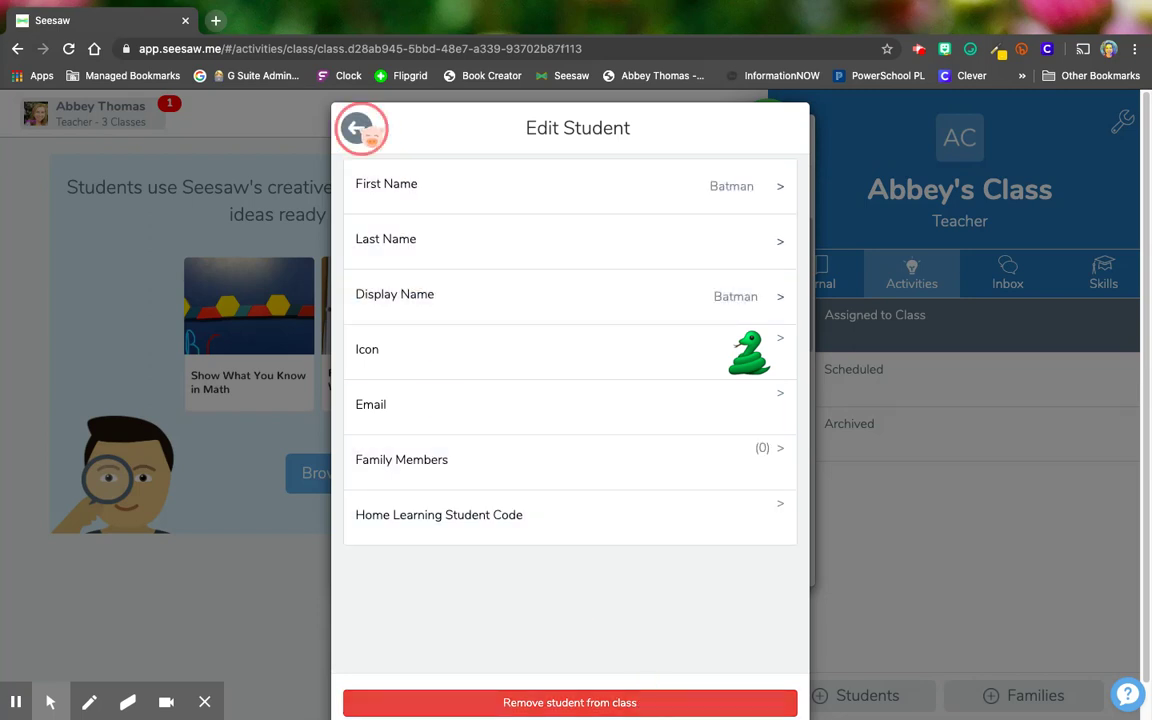
click(360, 129)
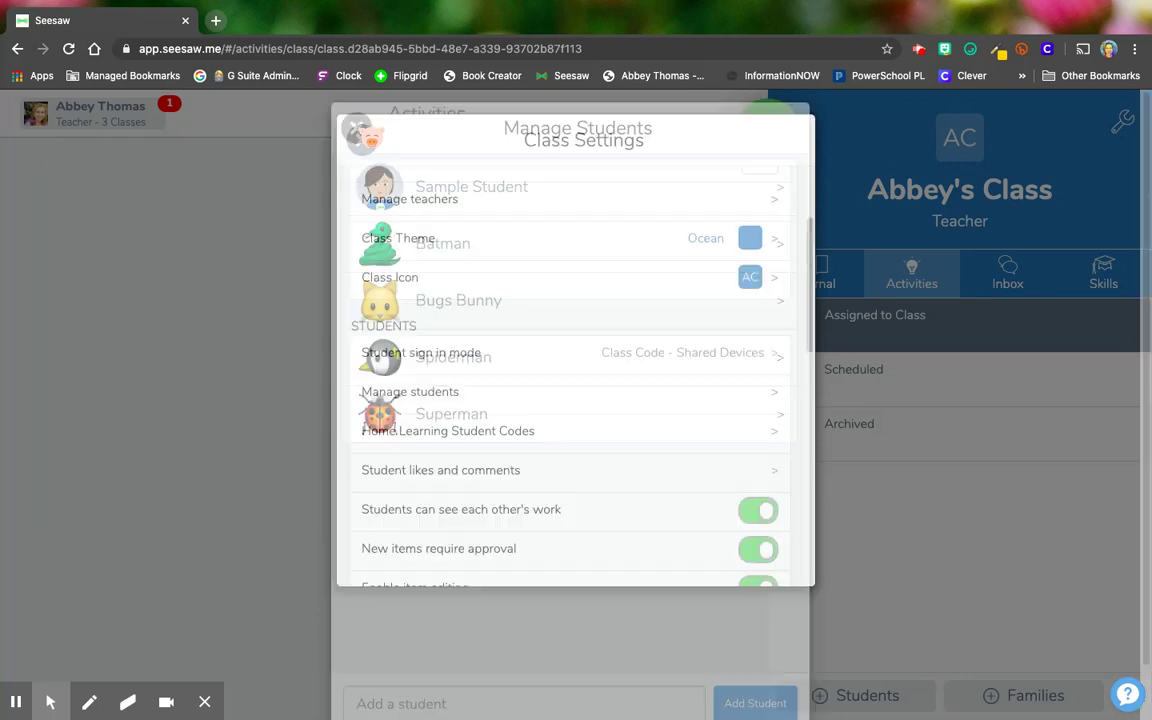
Step: Look over the student and family options in the class settings and close the settings
scroll(670, 488, down, 3)
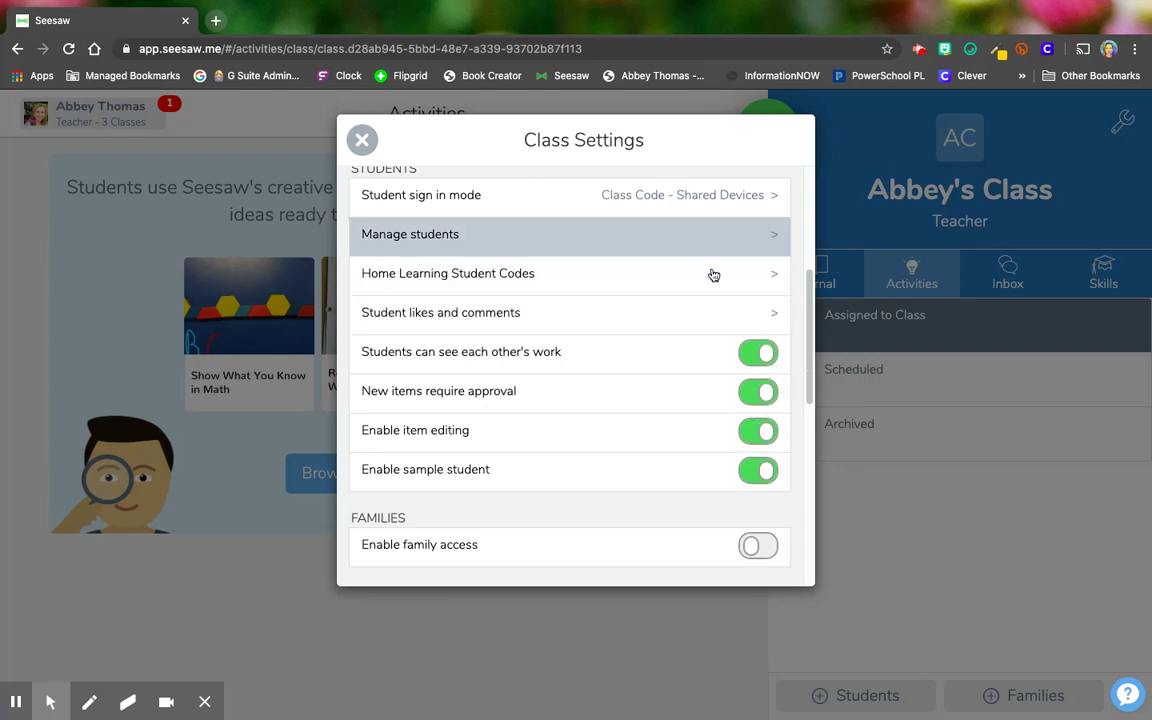
scroll(639, 390, up, 2)
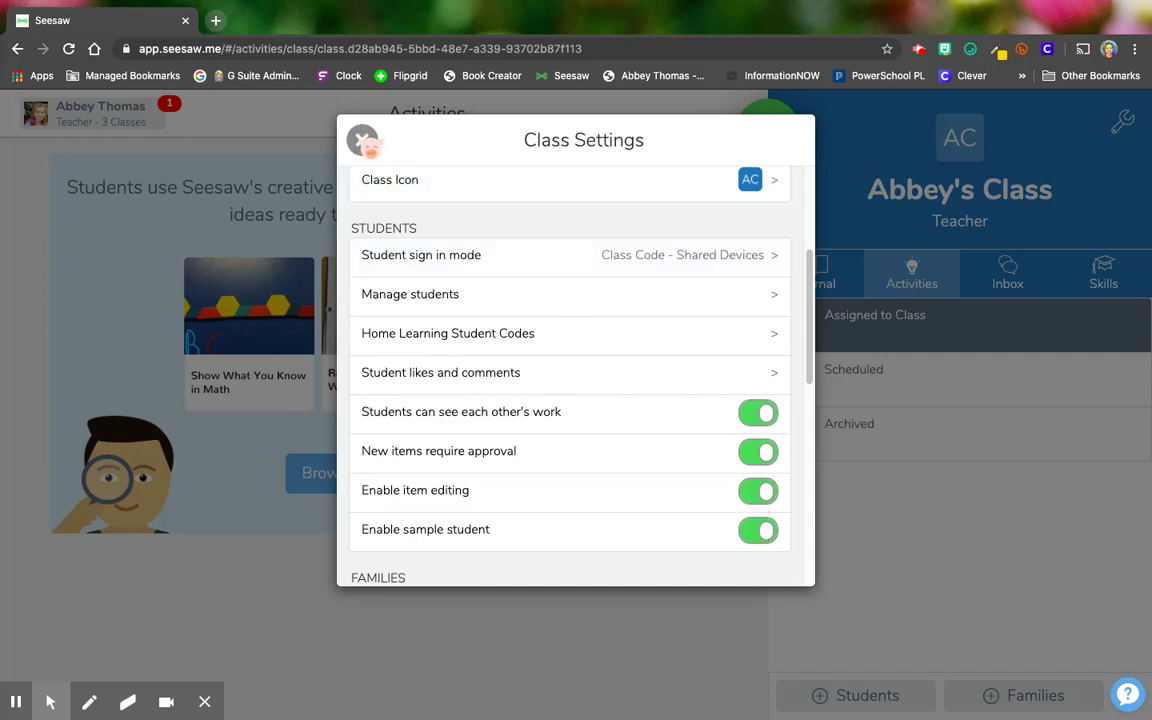
click(362, 140)
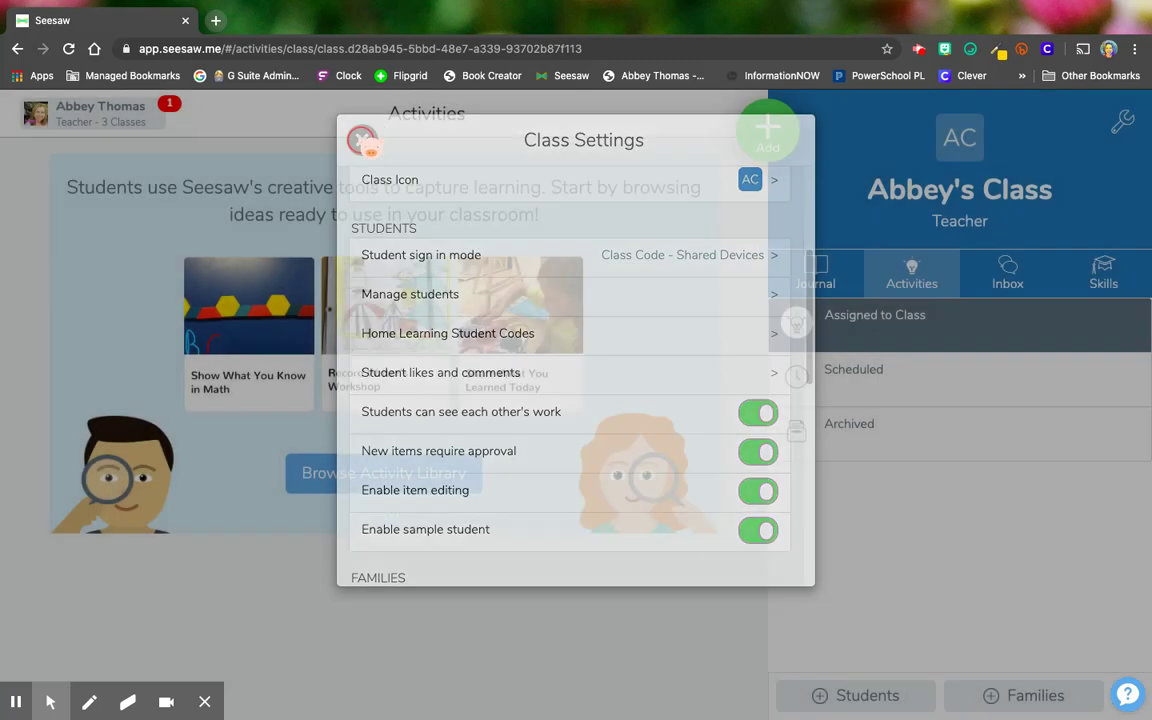